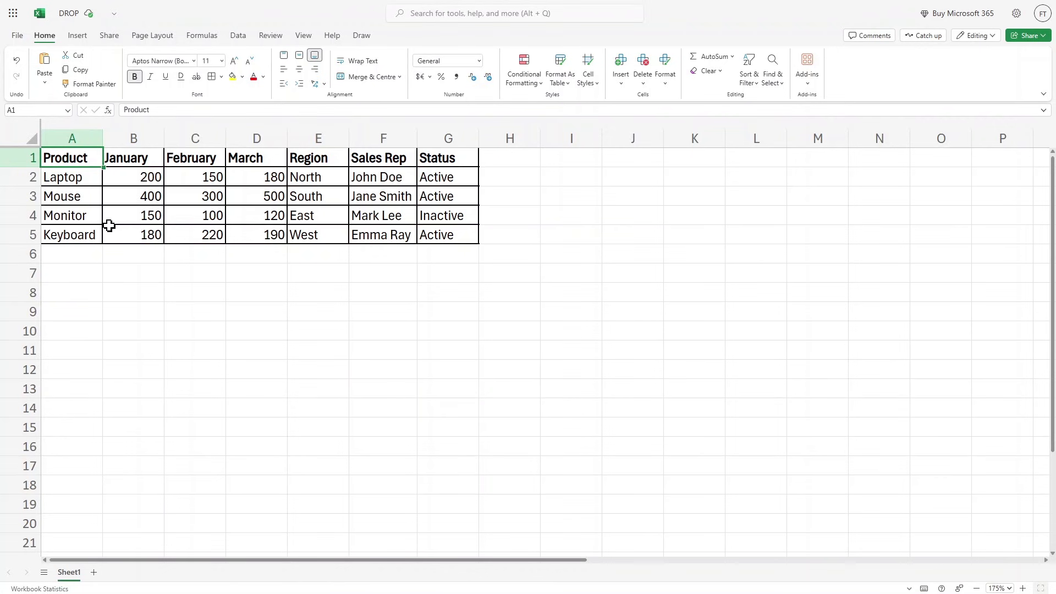
- Review the source table A1:G5, including Laptop's sales, Region, Sales Rep and Status values
left_click_drag(72, 168, 439, 236)
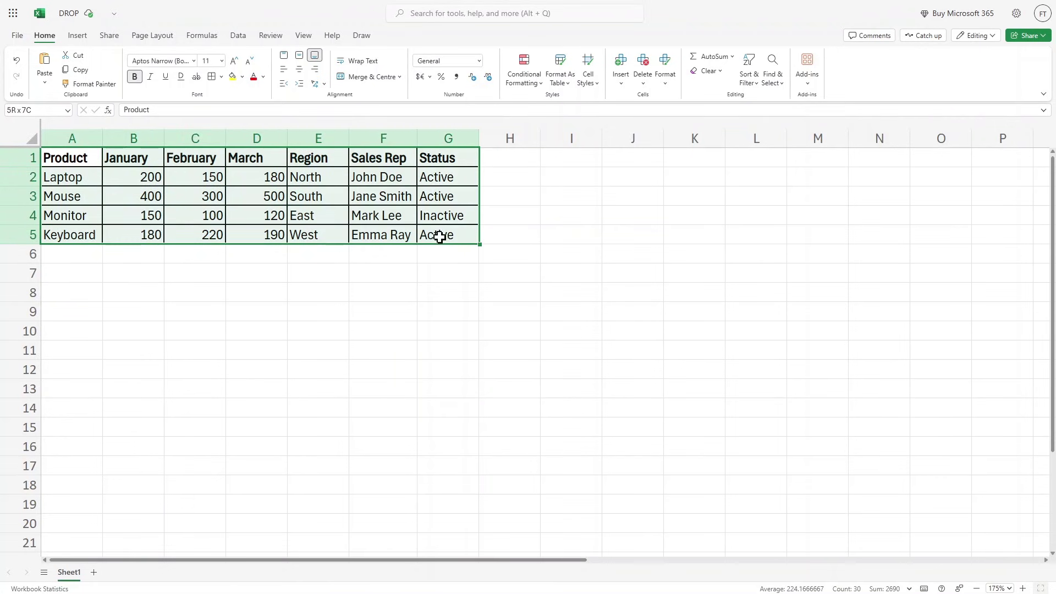
left_click(98, 167)
left_click(146, 176)
left_click(277, 176)
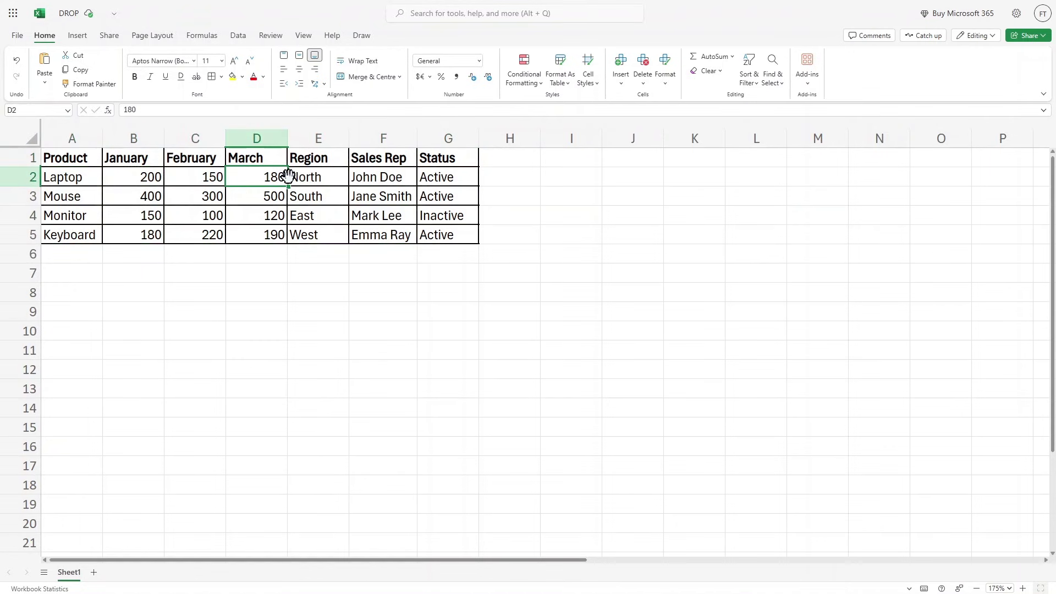
left_click(319, 176)
left_click(404, 177)
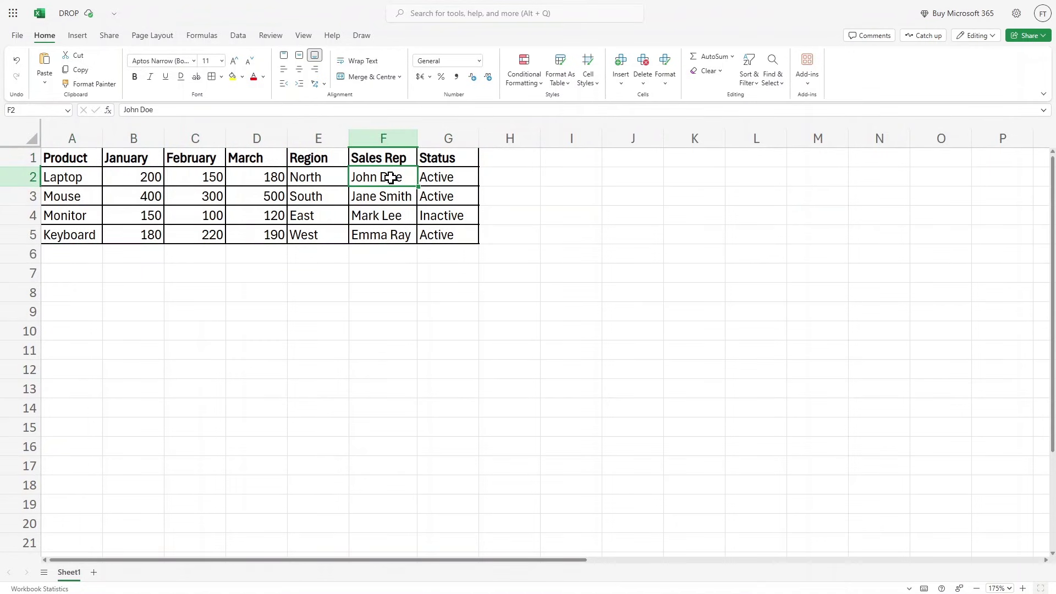
left_click(467, 177)
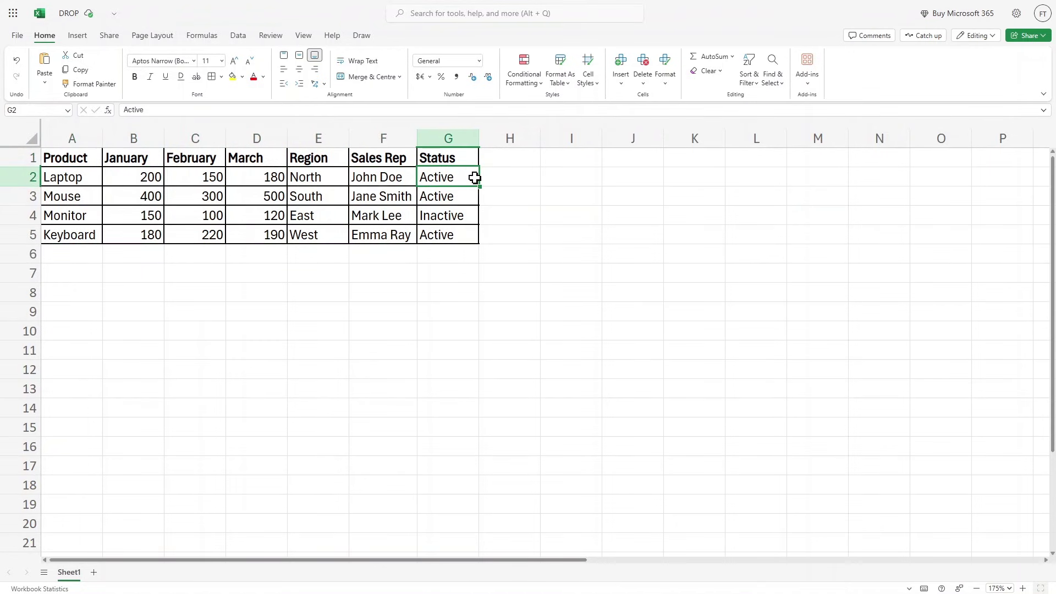
- Enter =DROP(A1:G5,1,0) in I3 to spill the four product rows without headers
left_click(558, 198)
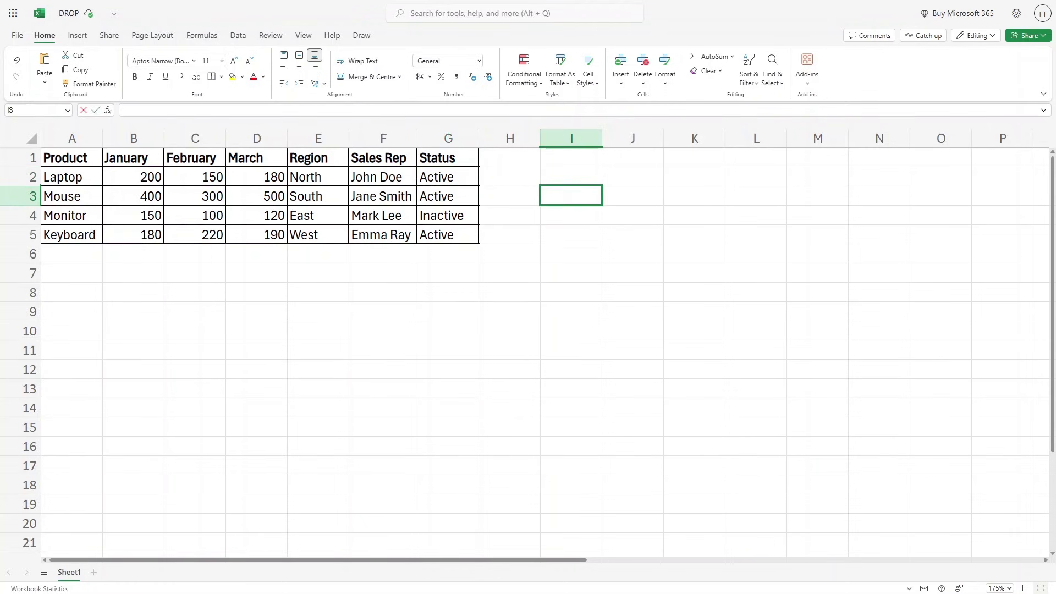
key("F2")
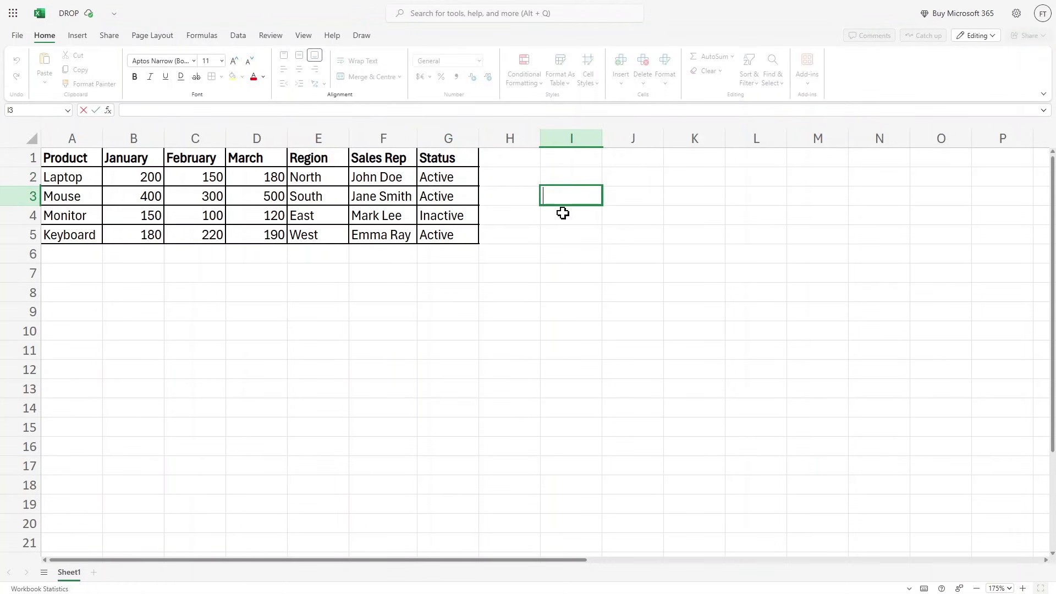
type("=")
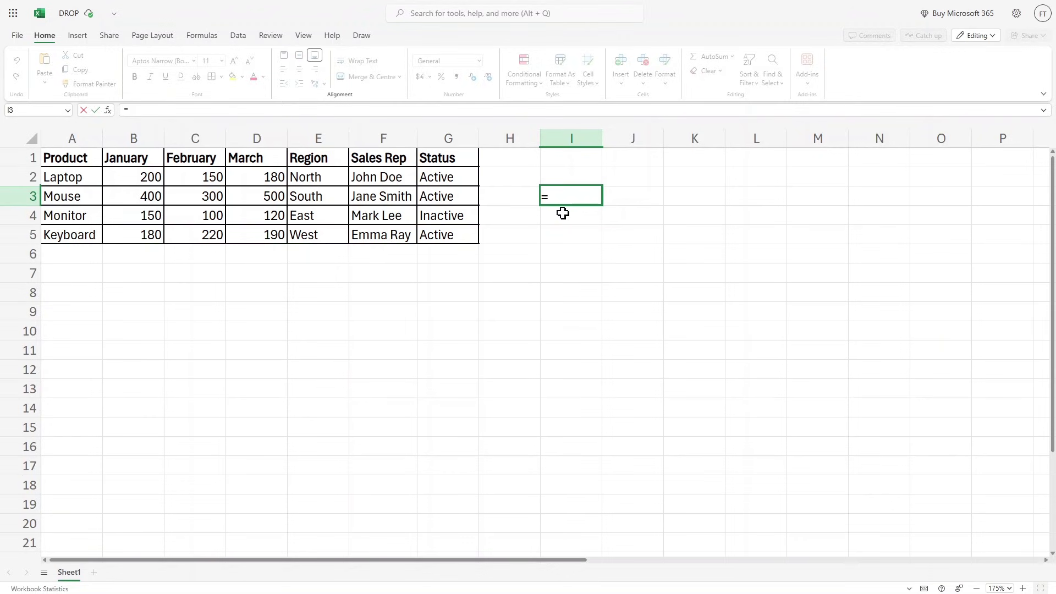
type("drop(")
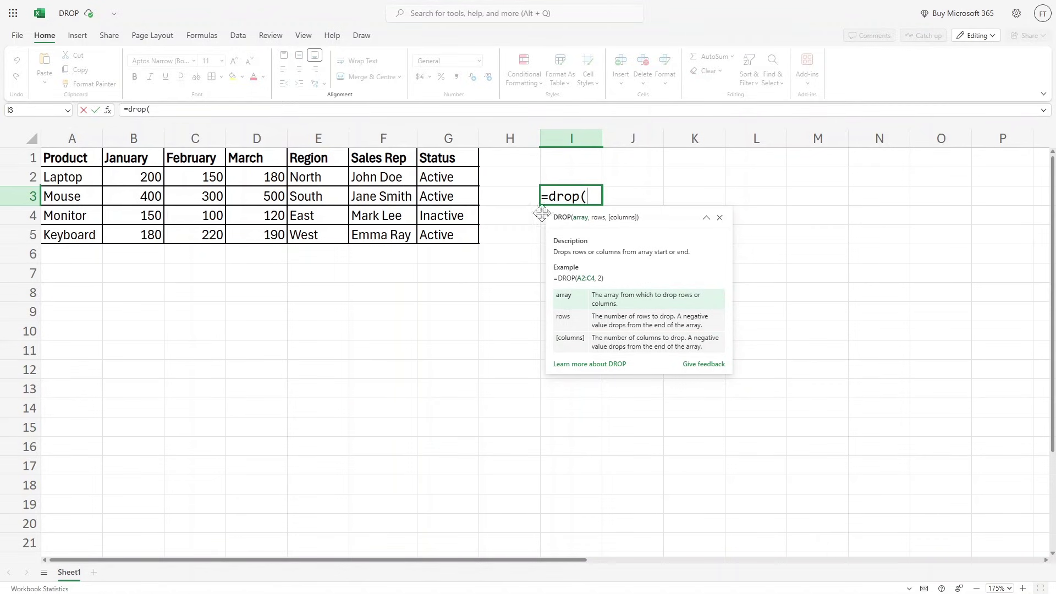
left_click_drag(57, 159, 455, 240)
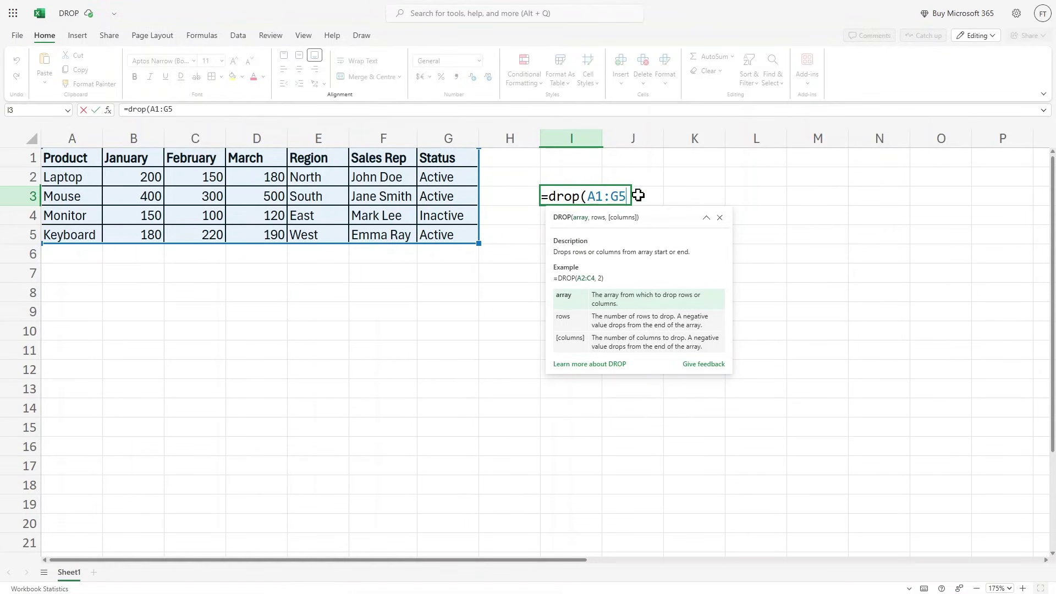
type(",")
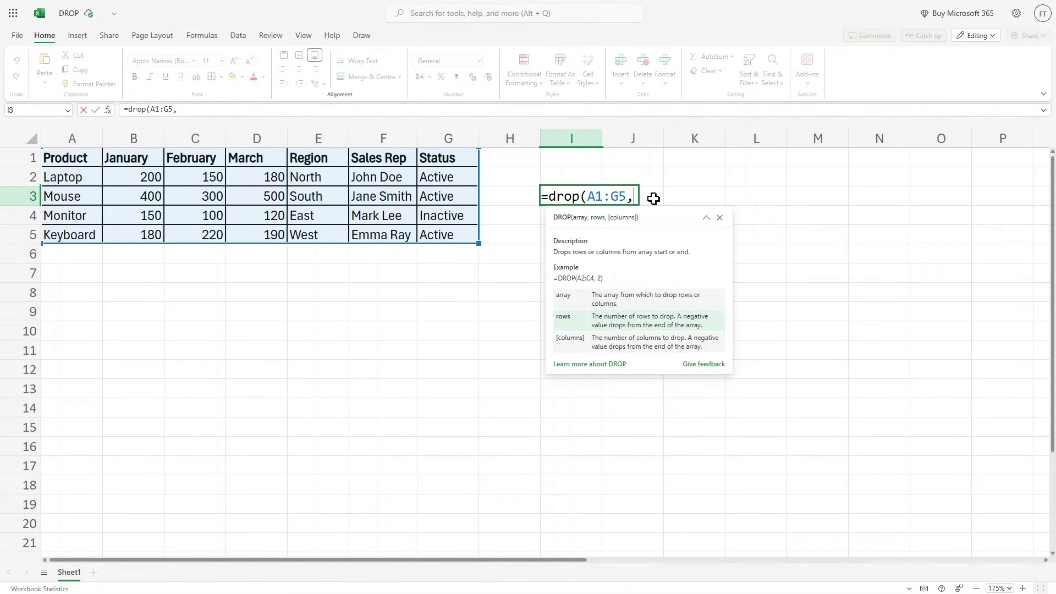
type("1,")
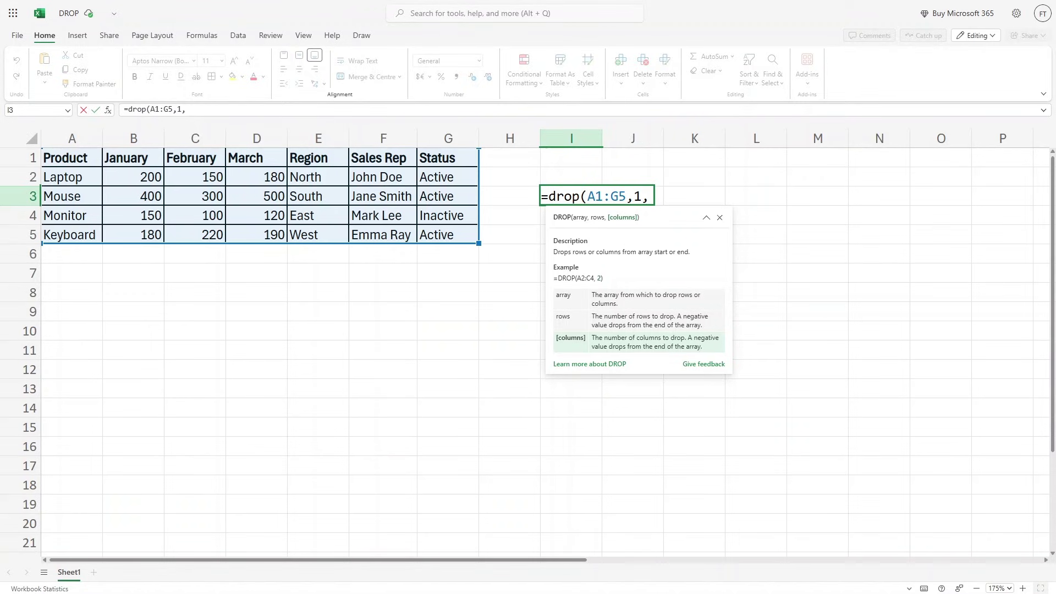
type("0)")
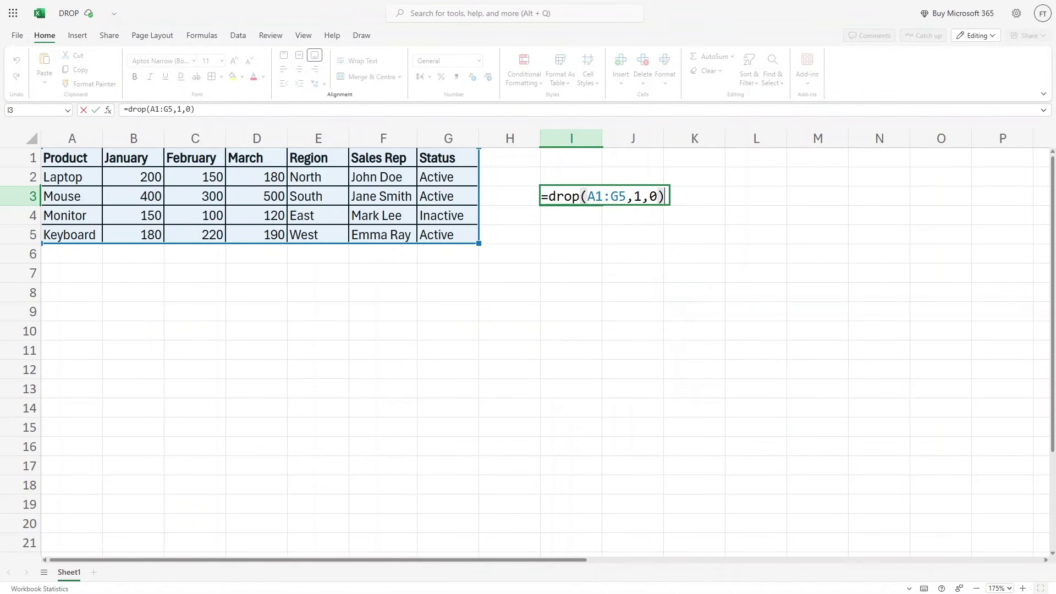
key("Return")
- Compare the spilled result in I3:O6 with the source header row
left_click(569, 197)
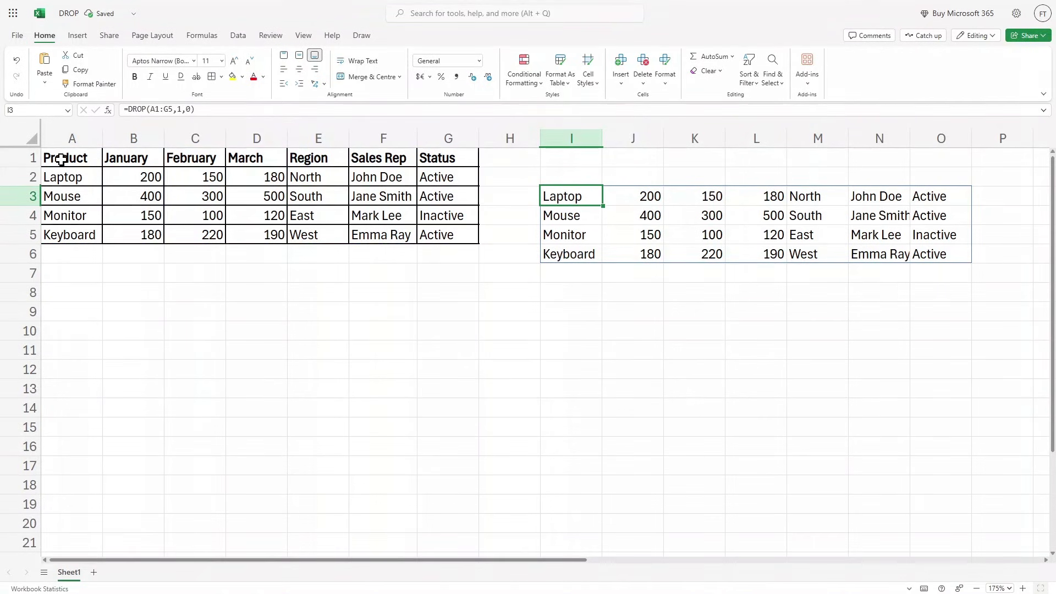
left_click_drag(61, 159, 257, 160)
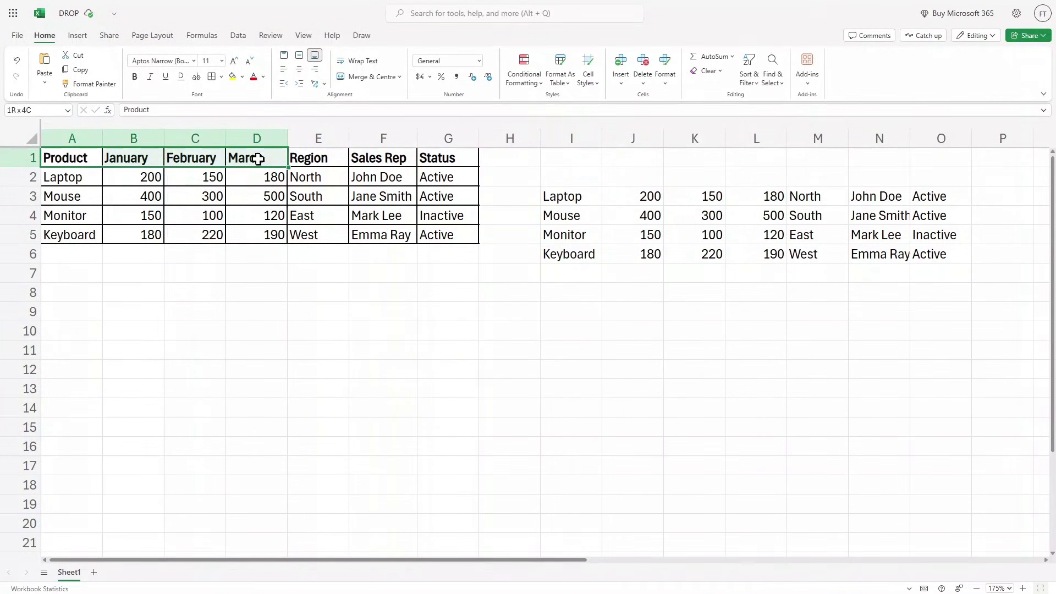
left_click(571, 210)
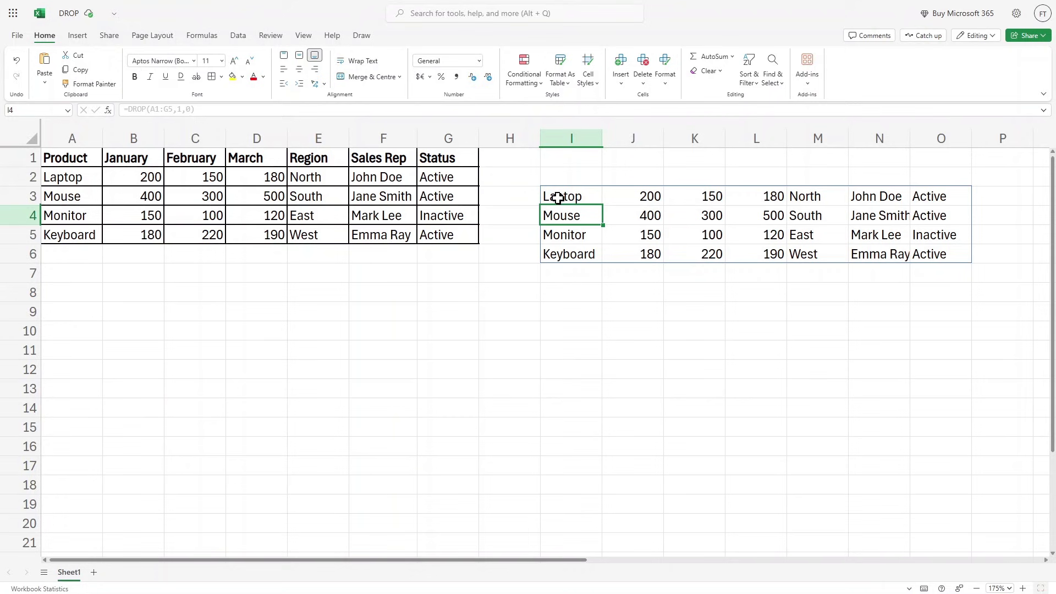
left_click(579, 198)
- Change I3's rows argument from 1 to 0, giving =DROP(A1:G5,0,0) with headers across I3:O7
double_click(568, 198)
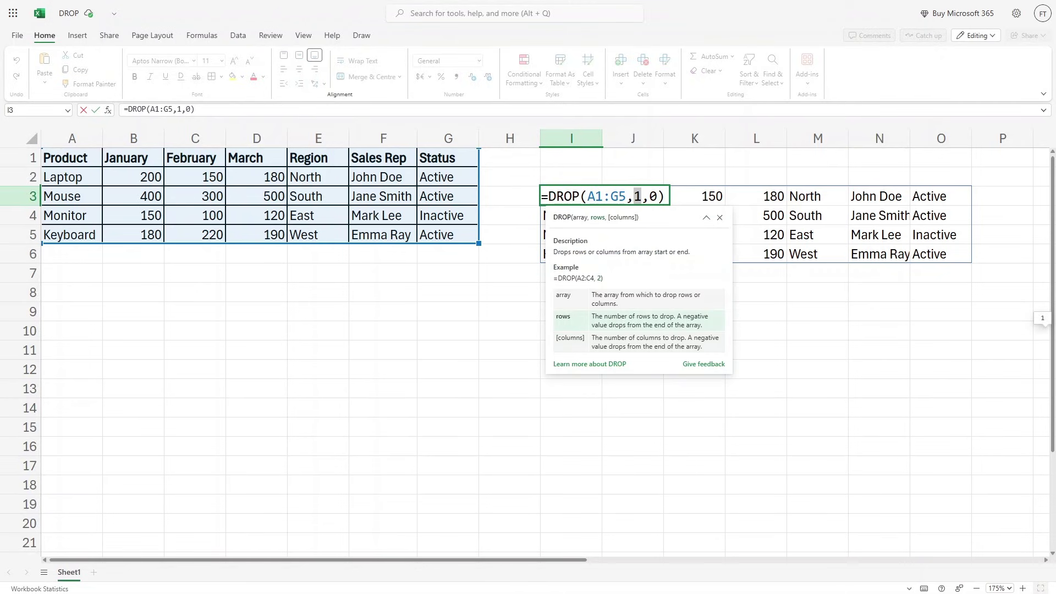
type("0")
key("Right")
key("Right")
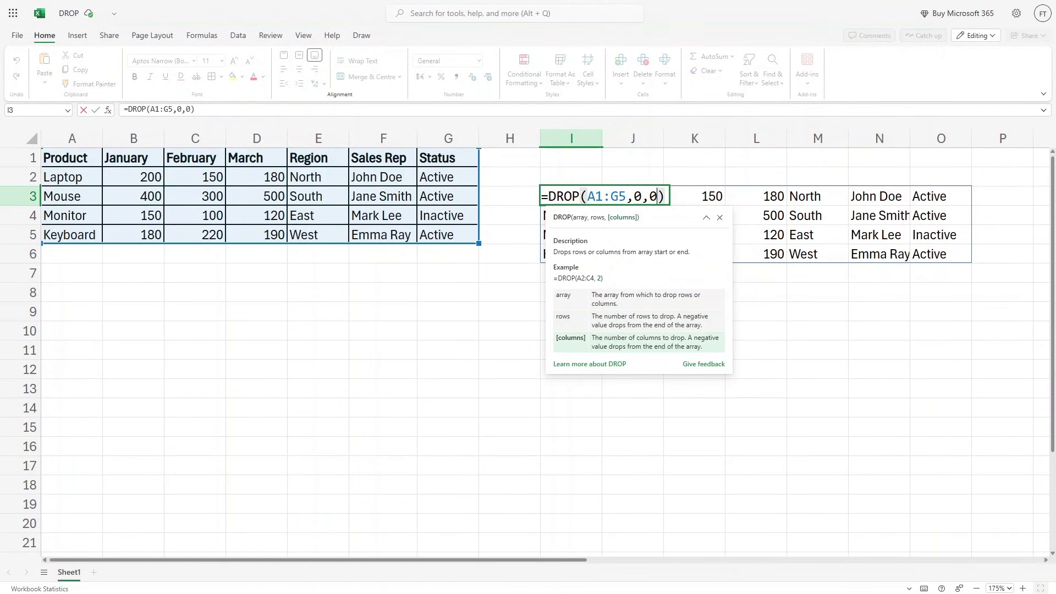
key("Return")
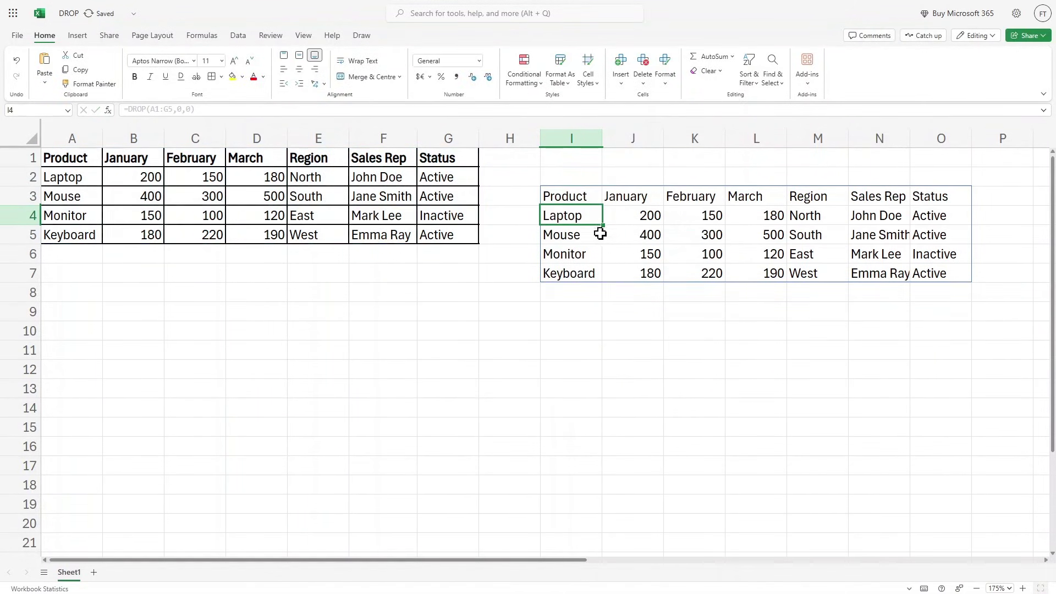
left_click_drag(561, 198, 902, 273)
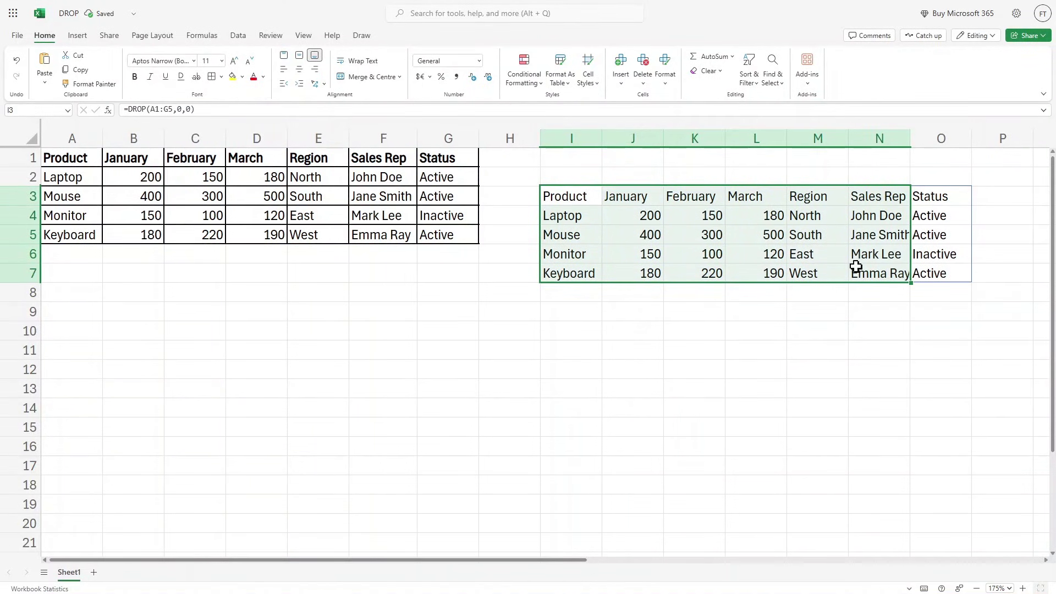
double_click(580, 198)
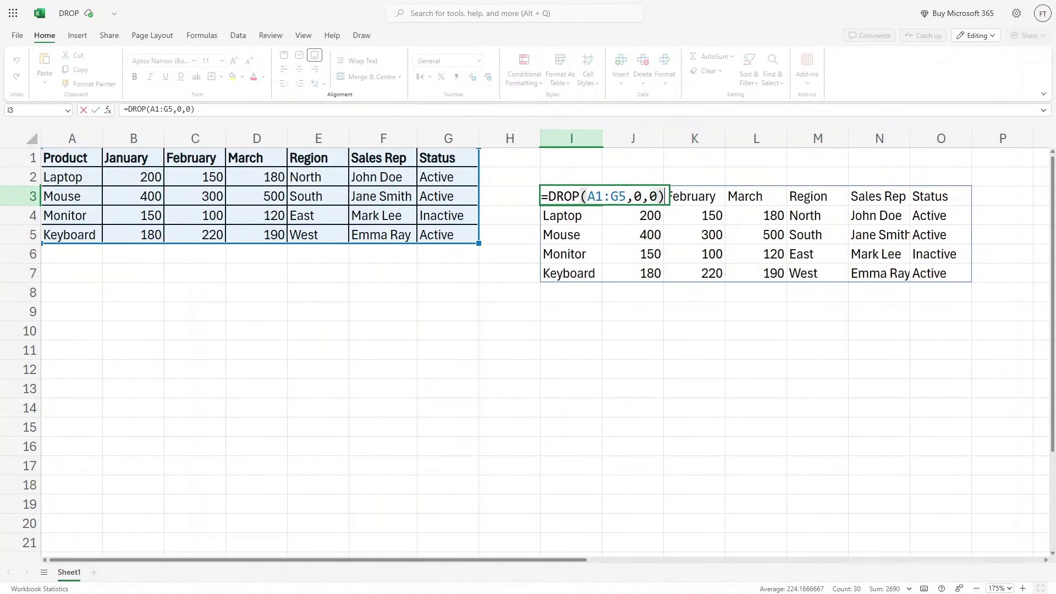
double_click(654, 197)
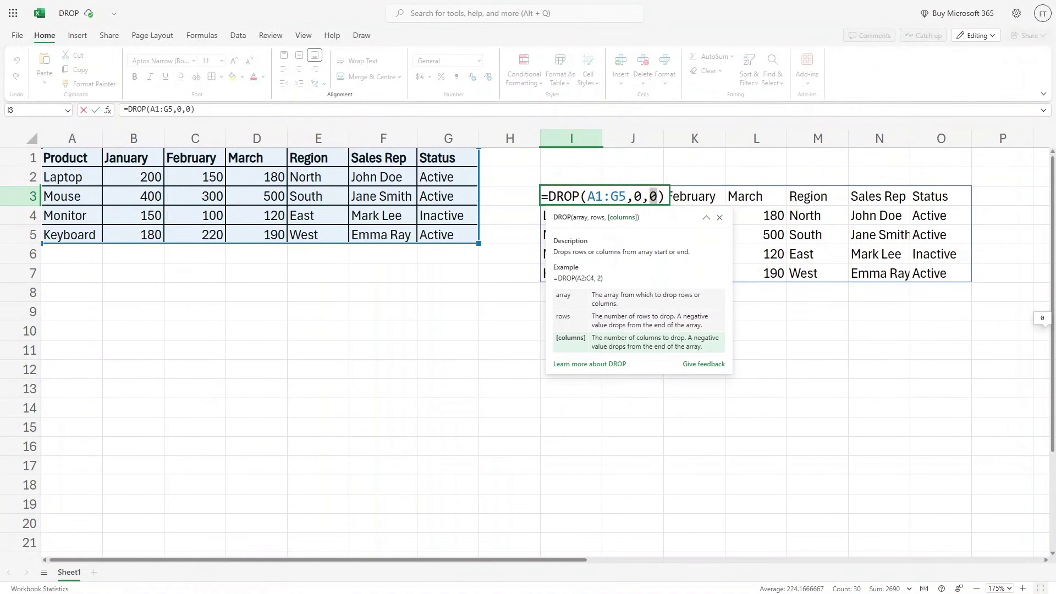
left_click(650, 196)
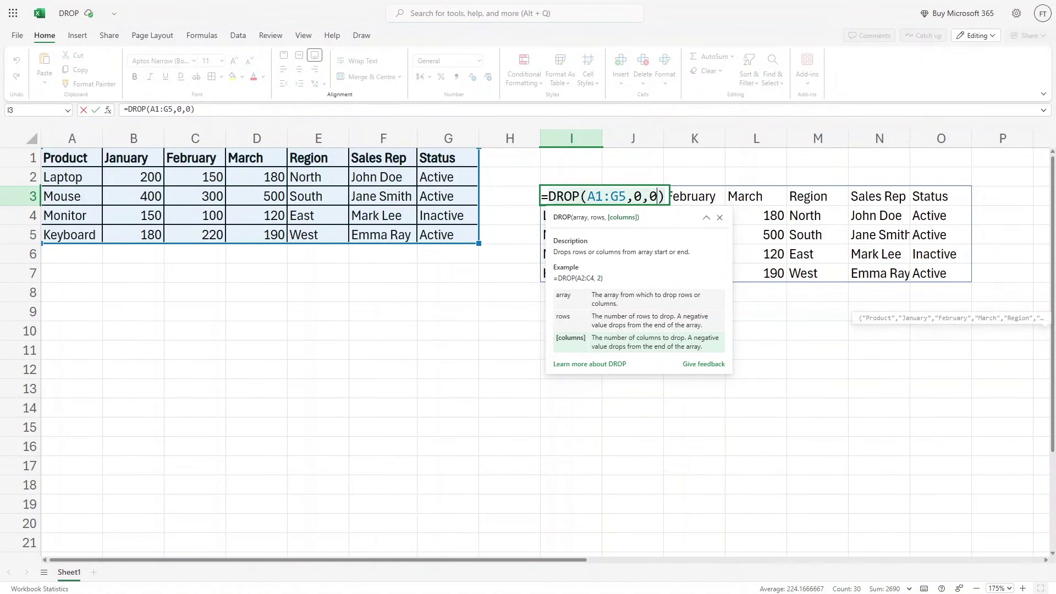
key("BackSpace")
type("1")
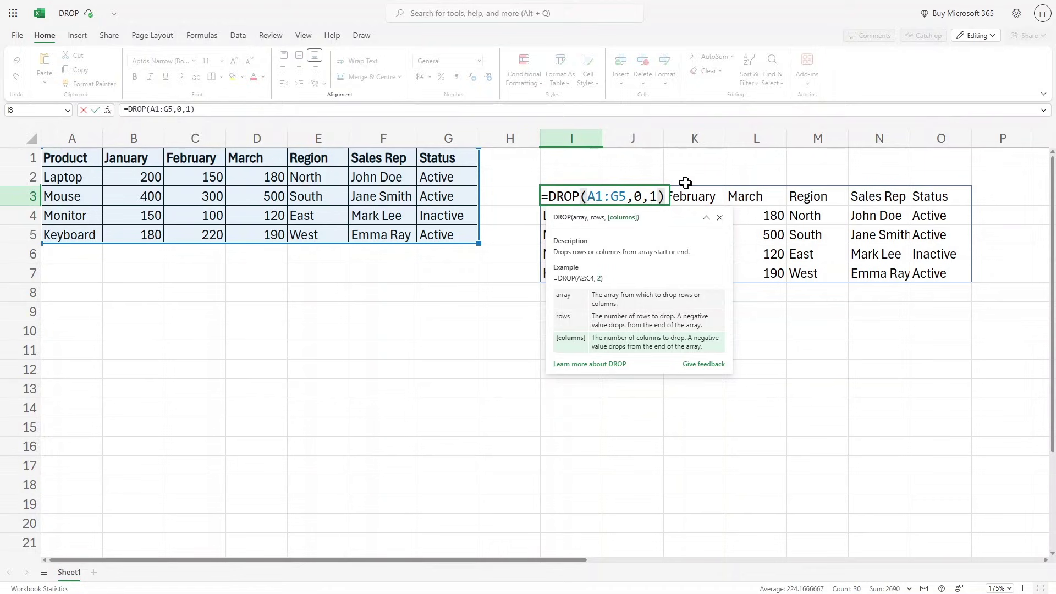
key("Return")
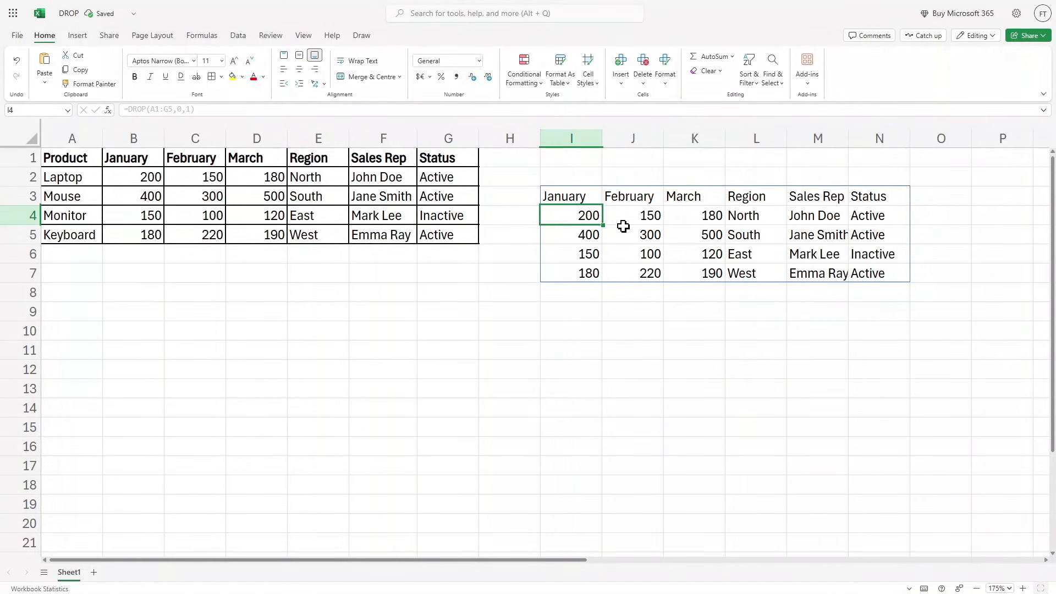
left_click(596, 199)
left_click_drag(78, 160, 77, 233)
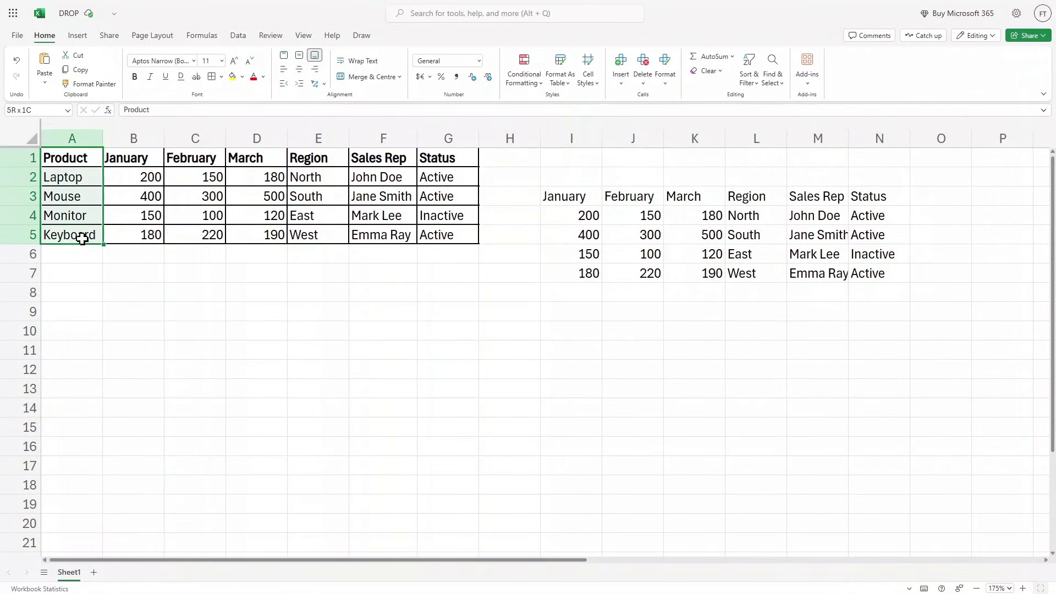
left_click(562, 197)
left_click_drag(562, 196, 874, 275)
left_click(566, 197)
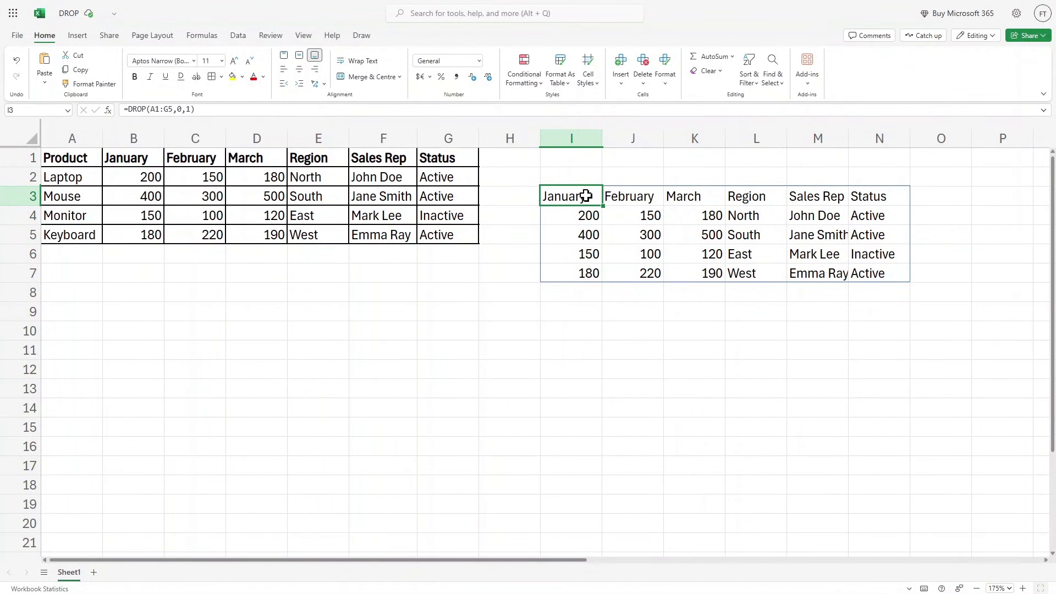
- Change I3's columns argument from 1 to 0, giving =DROP(A1:G5,0,0) spilling the full table
double_click(586, 196)
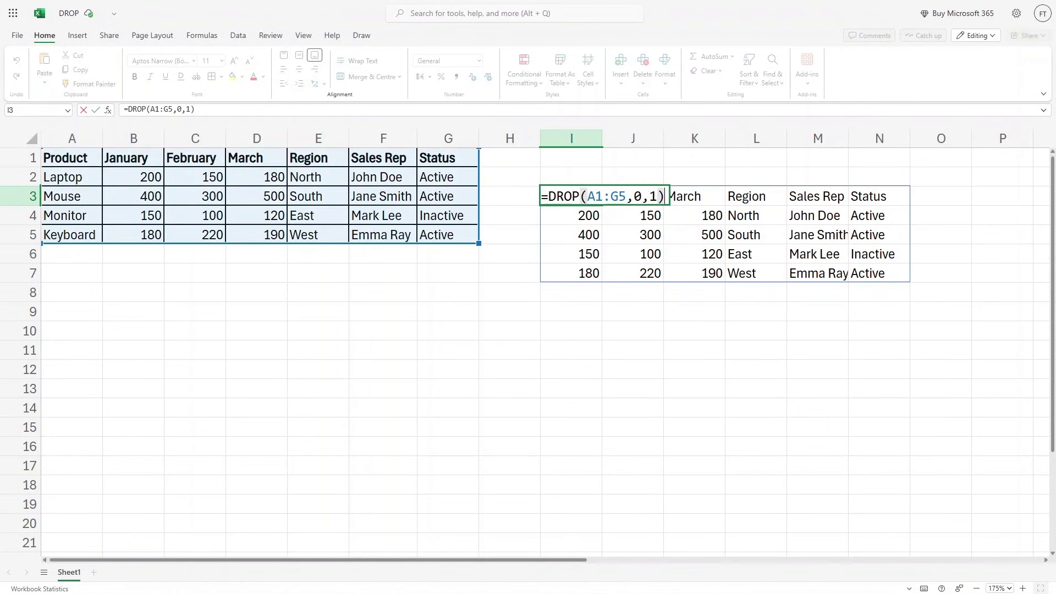
double_click(653, 196)
type("0")
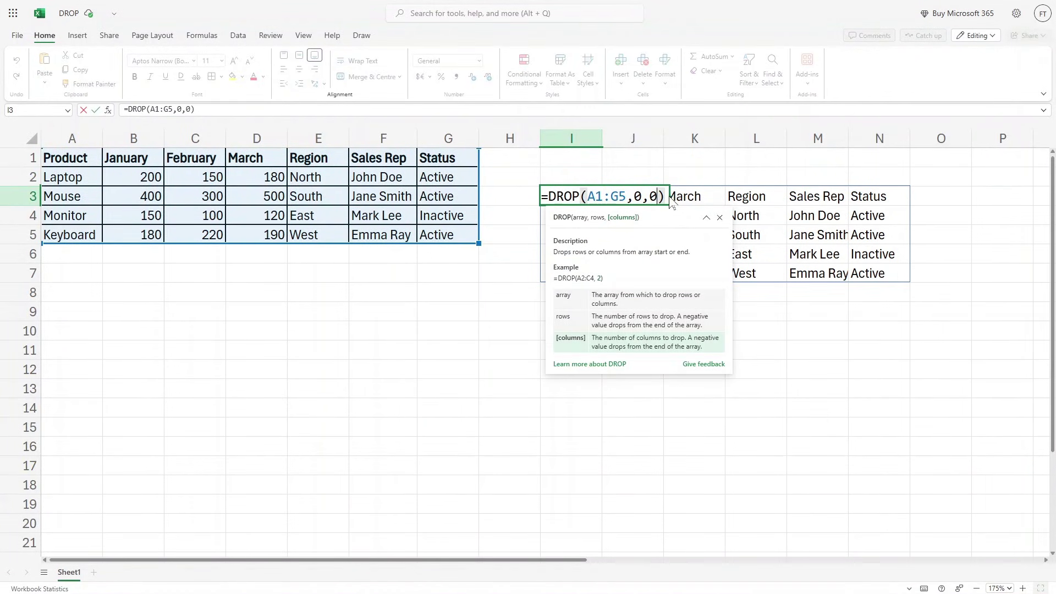
key("Return")
left_click_drag(572, 199, 933, 276)
left_click(581, 194)
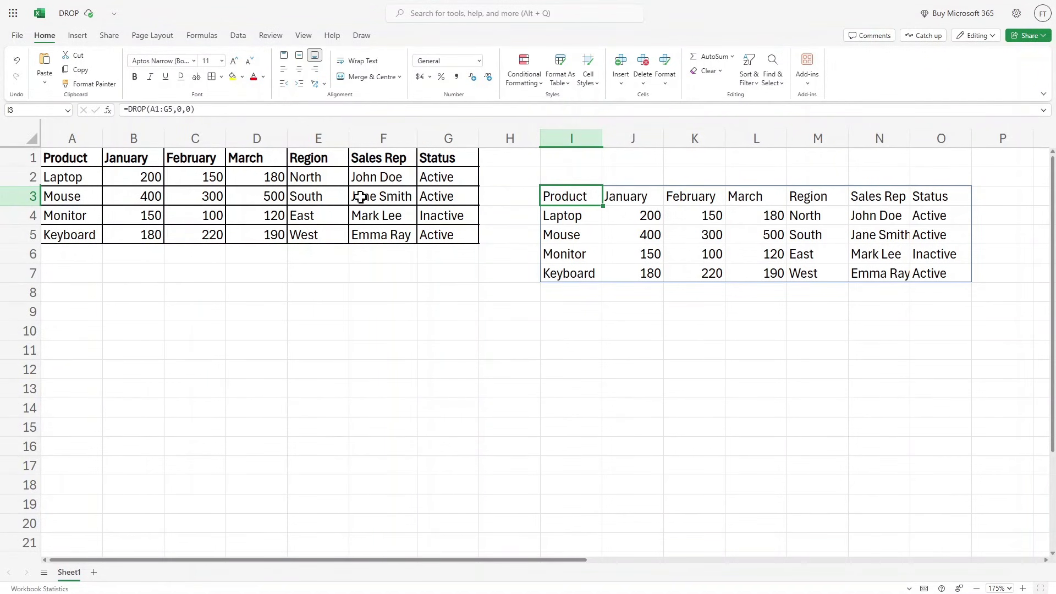
- Identify the columns to keep (Region, Sales Rep, Status) and the four to drop, A1:D5
left_click_drag(368, 158, 427, 234)
left_click(443, 172)
left_click(445, 196)
left_click(448, 216)
left_click(448, 236)
left_click(453, 220)
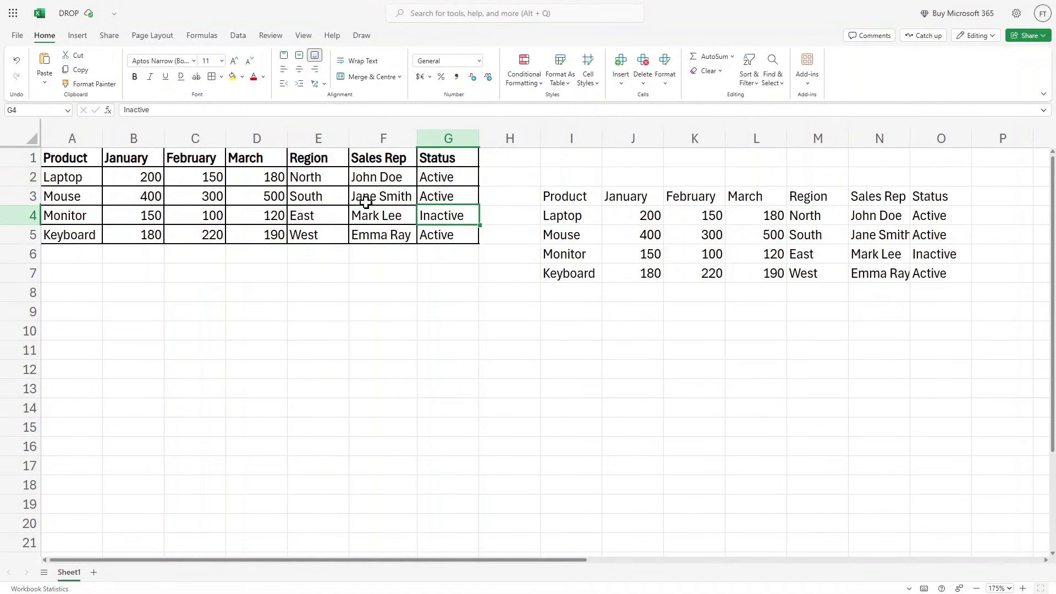
left_click(313, 158)
left_click_drag(313, 157, 323, 236)
left_click_drag(264, 158, 38, 245)
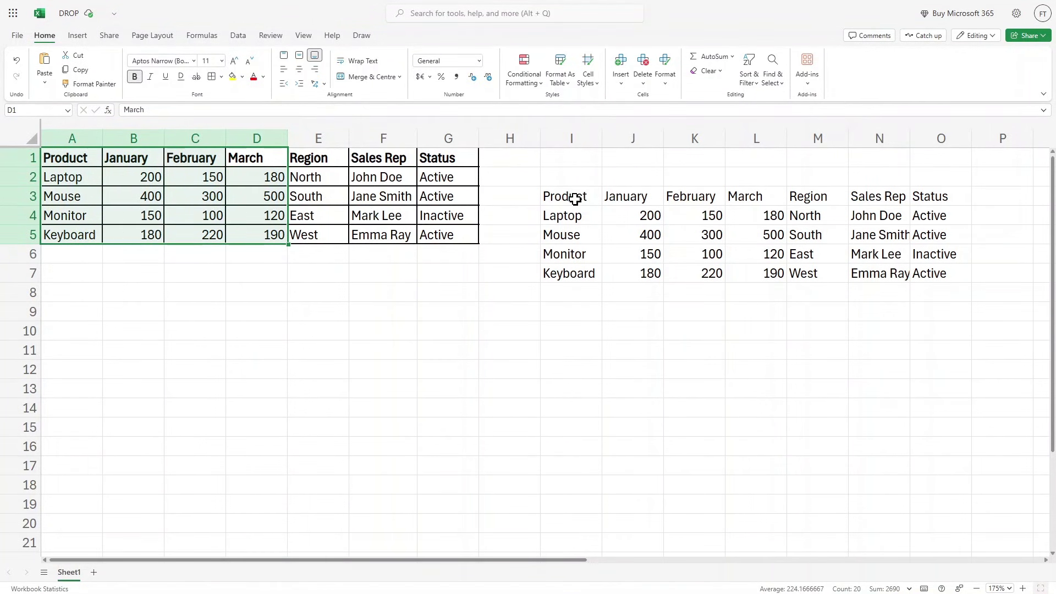
- Edit I3's formula, replacing the columns argument with 4 to make =DROP(A1:G5,0,4)
double_click(575, 200)
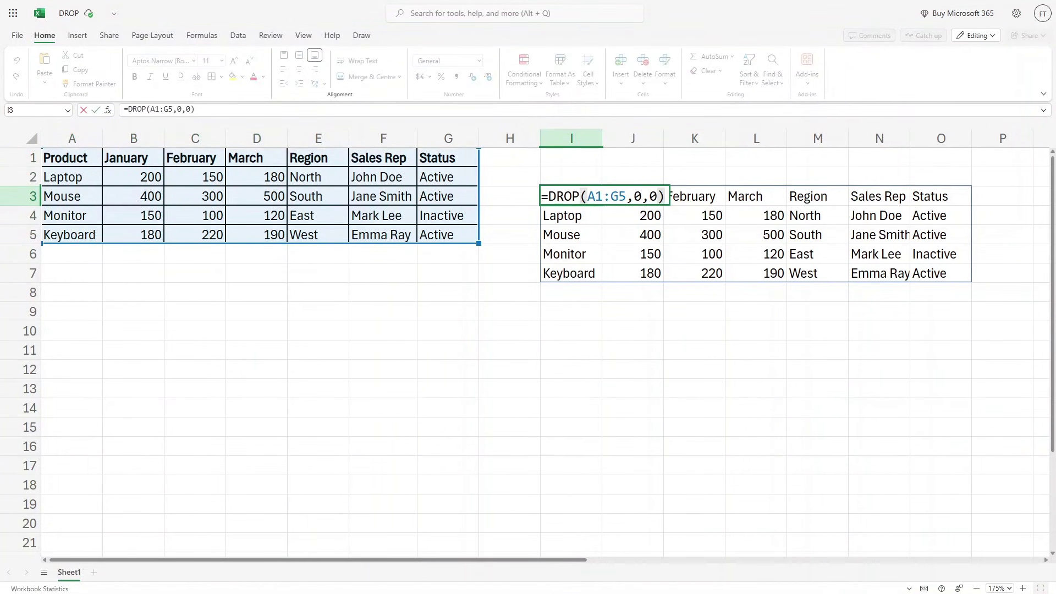
left_click_drag(587, 196, 626, 196)
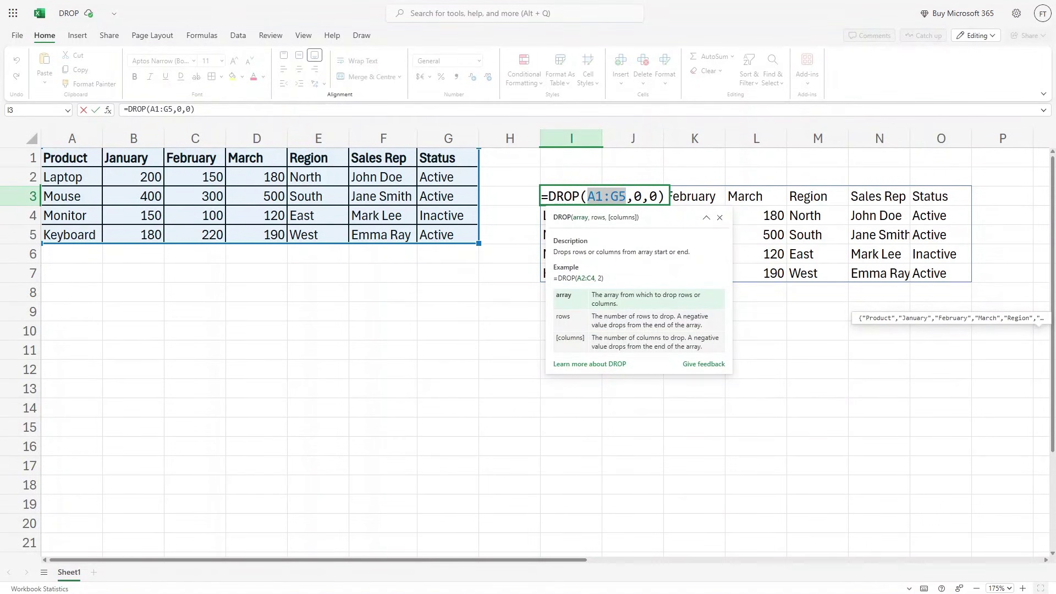
left_click(641, 196)
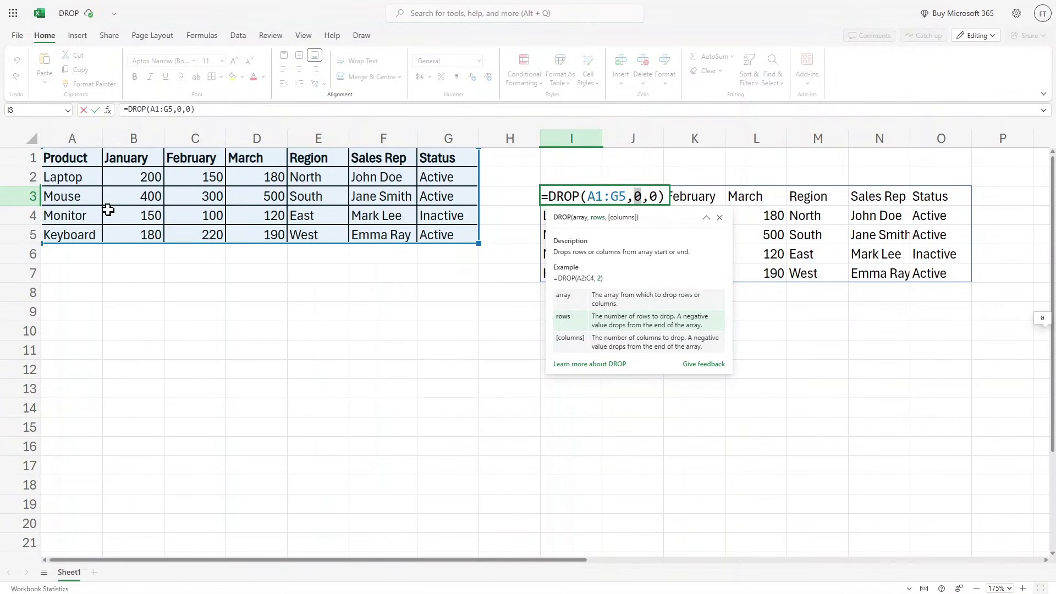
left_click(641, 197)
left_click(654, 196)
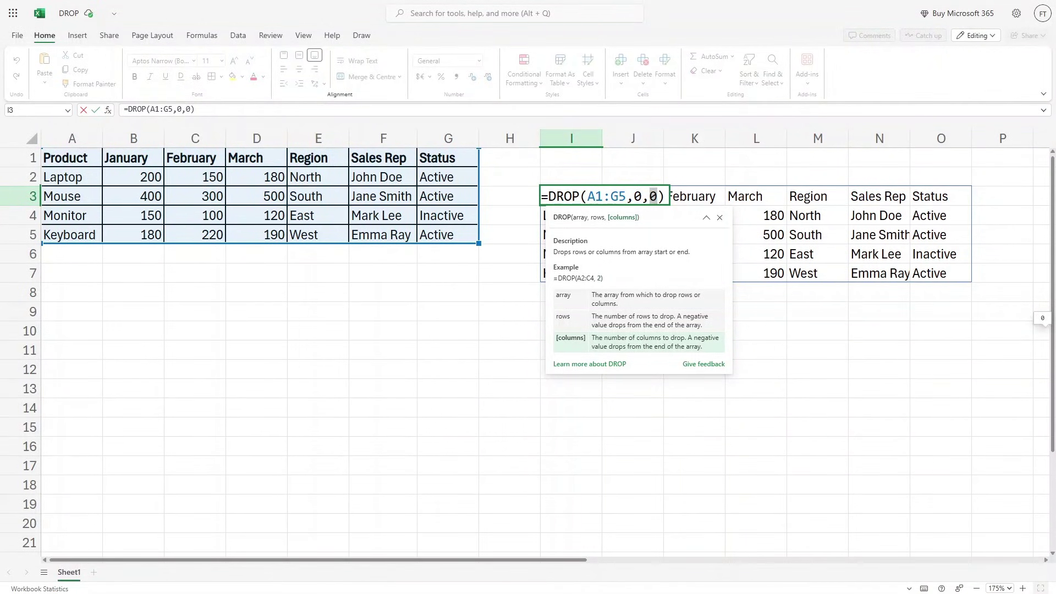
type("4")
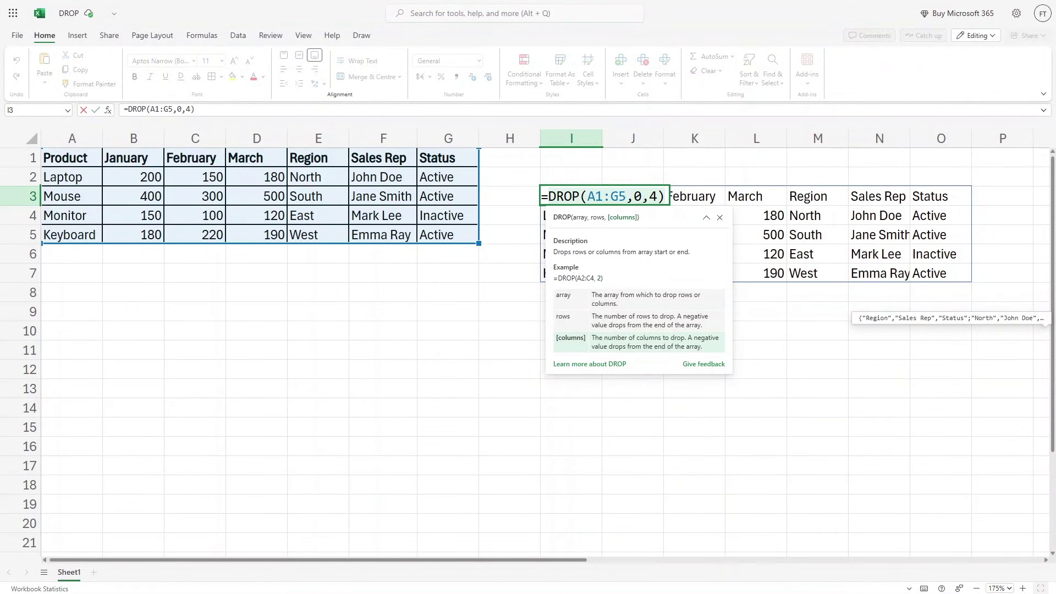
key("Return")
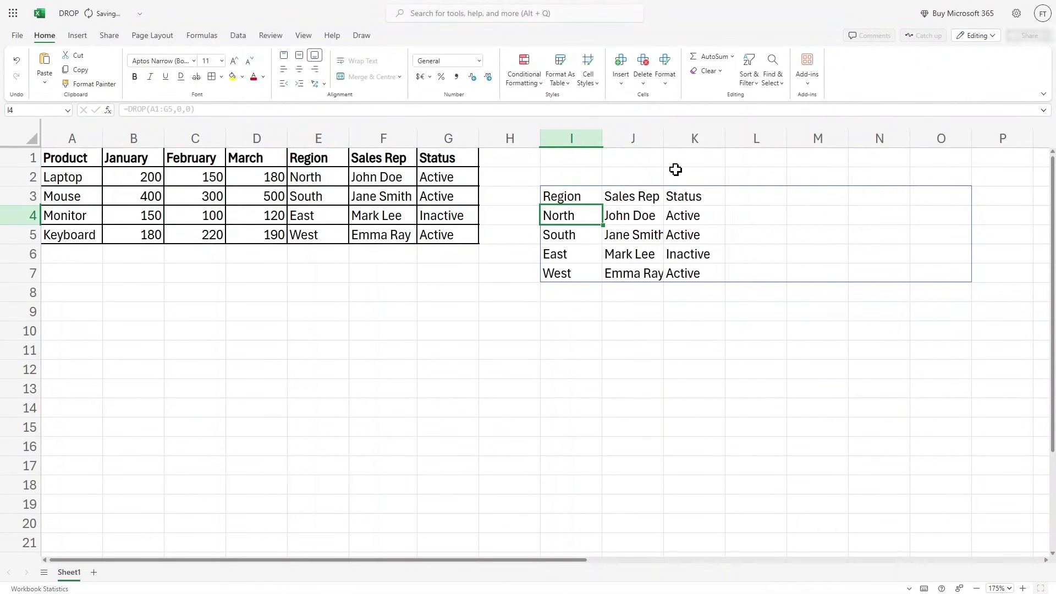
left_click(560, 195)
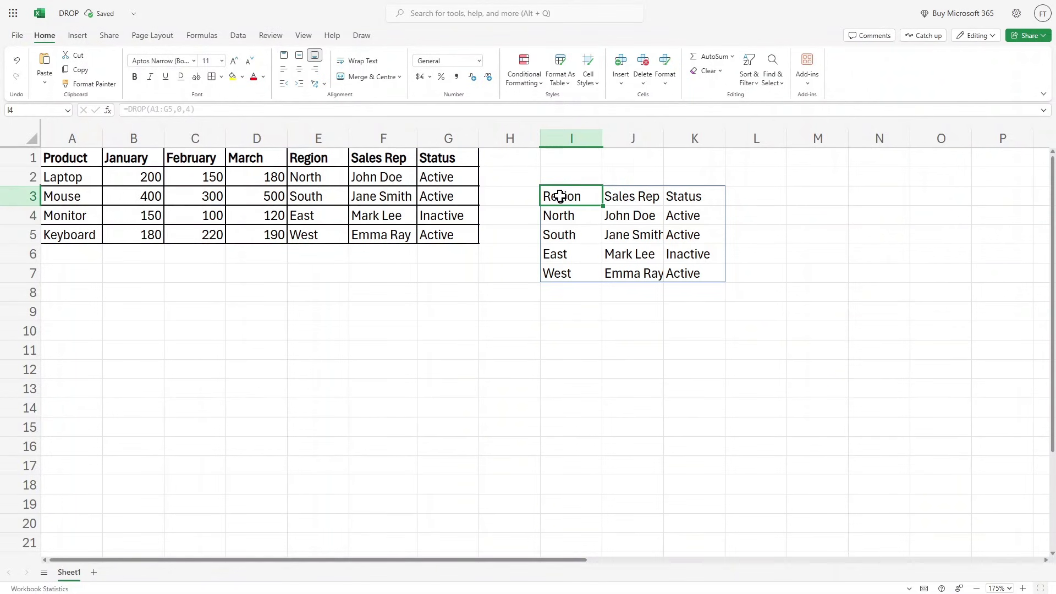
left_click(648, 197)
left_click(704, 196)
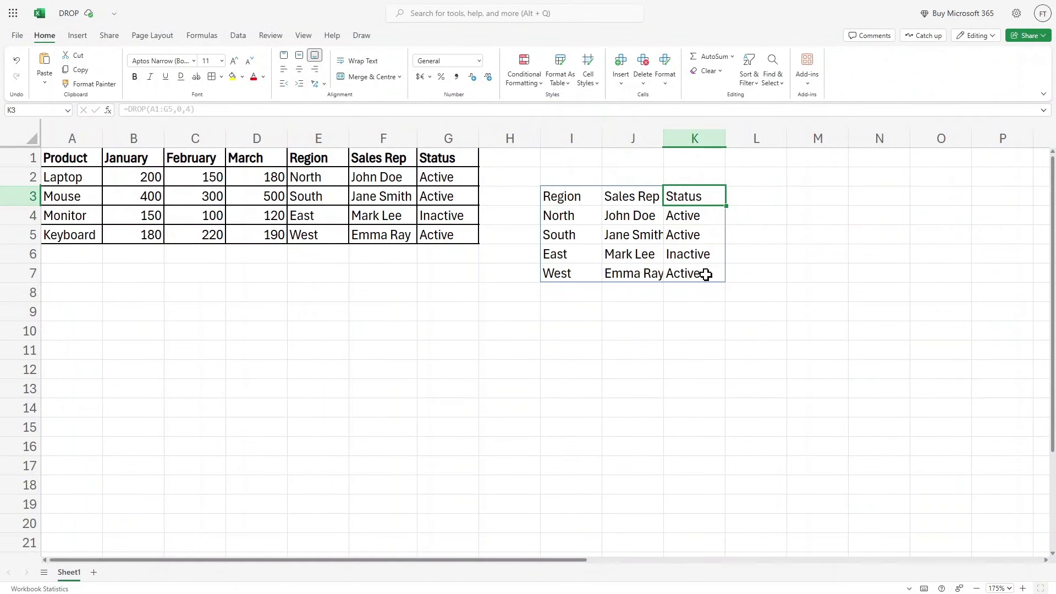
left_click_drag(705, 273, 549, 199)
left_click(549, 198)
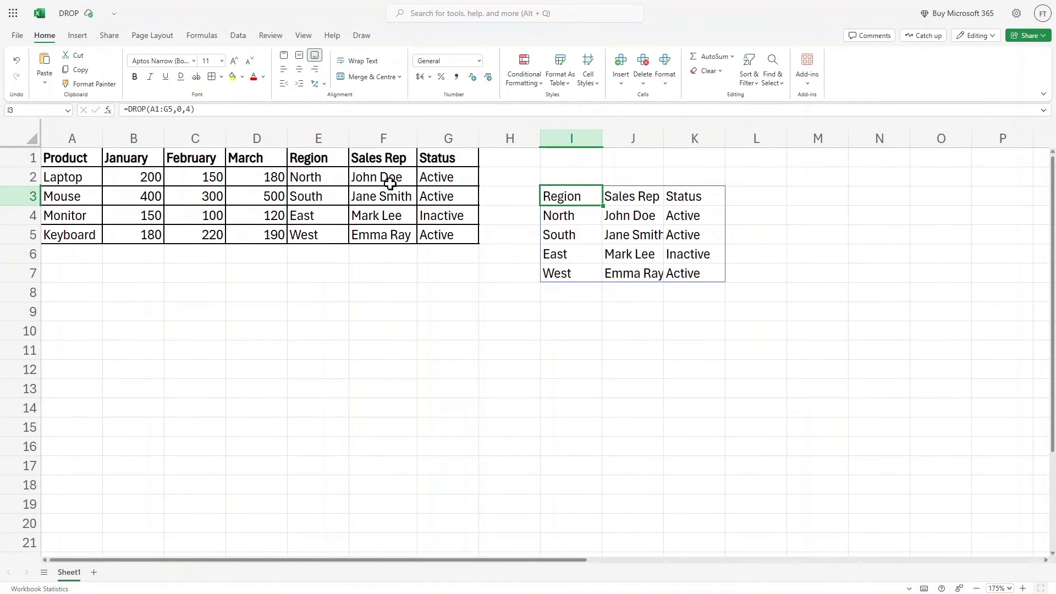
- Change Laptop's Status in G2 from Active to Inactive
double_click(438, 181)
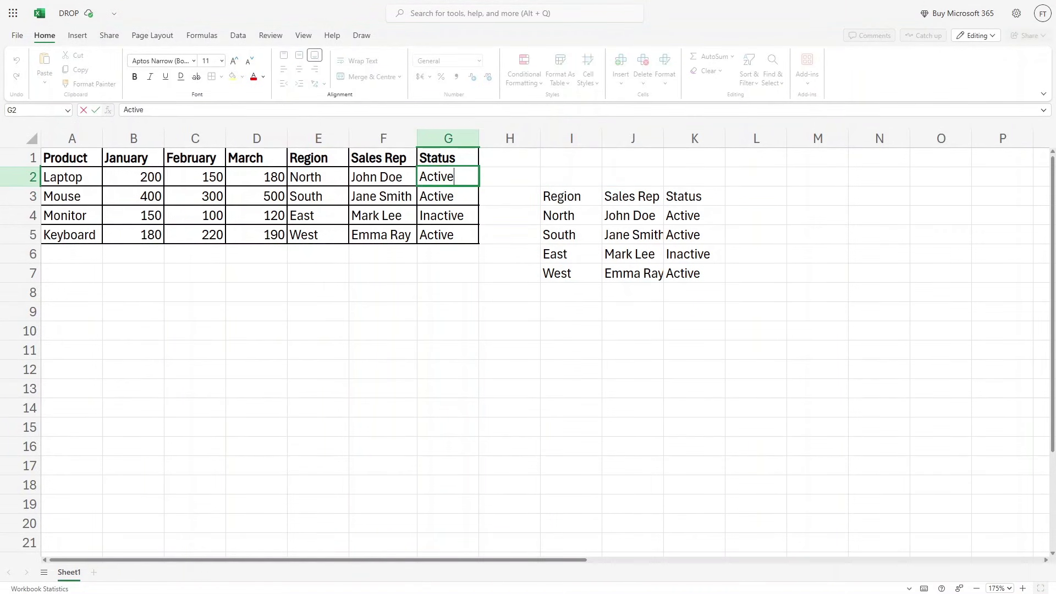
key("shift+Left")
key("shift+Left")
key("shift+Left")
key("shift+Left")
key("shift+Left")
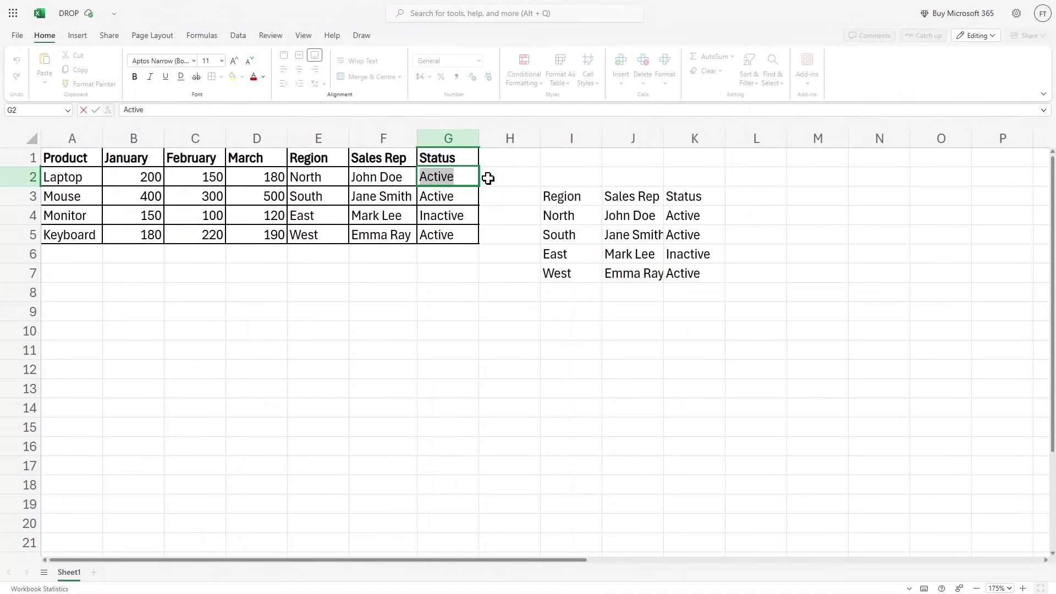
type("Inactive")
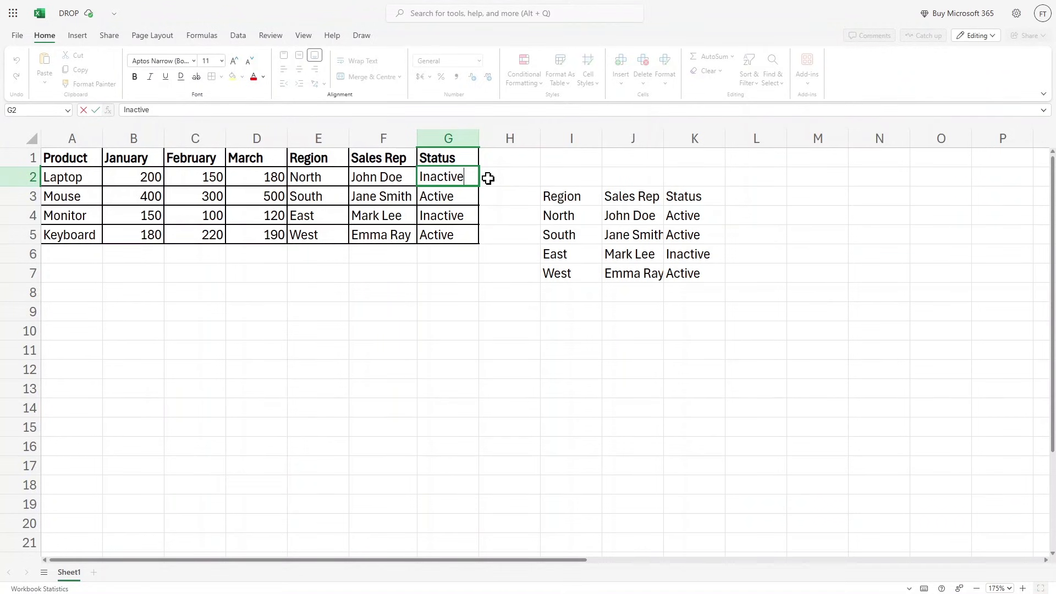
key("Return")
- Confirm the spilled Status in K4 now reads Inactive and inspect the spilled cells in I3:K7
left_click(698, 220)
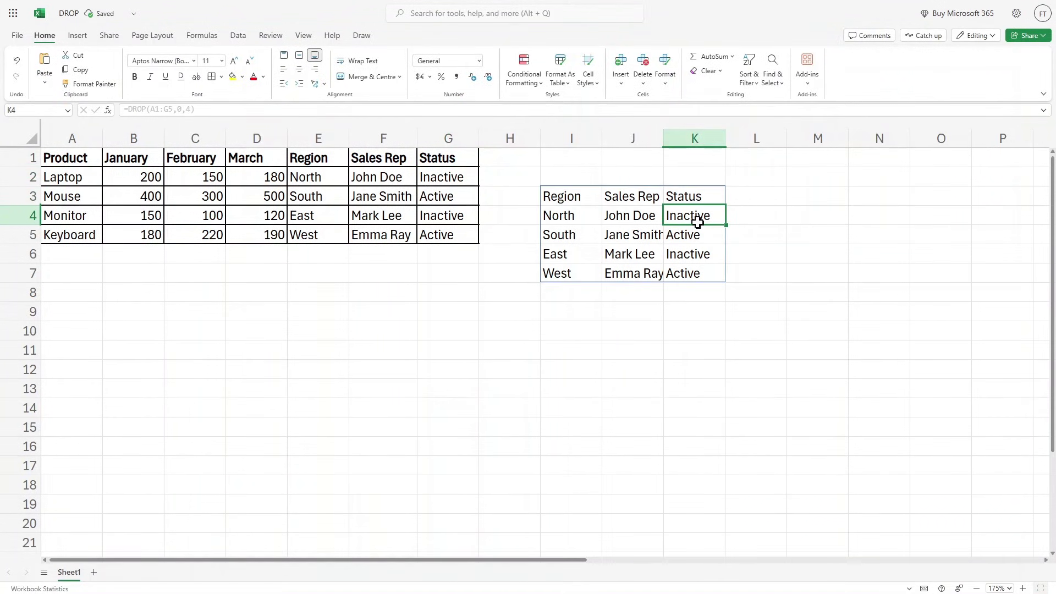
left_click(572, 215)
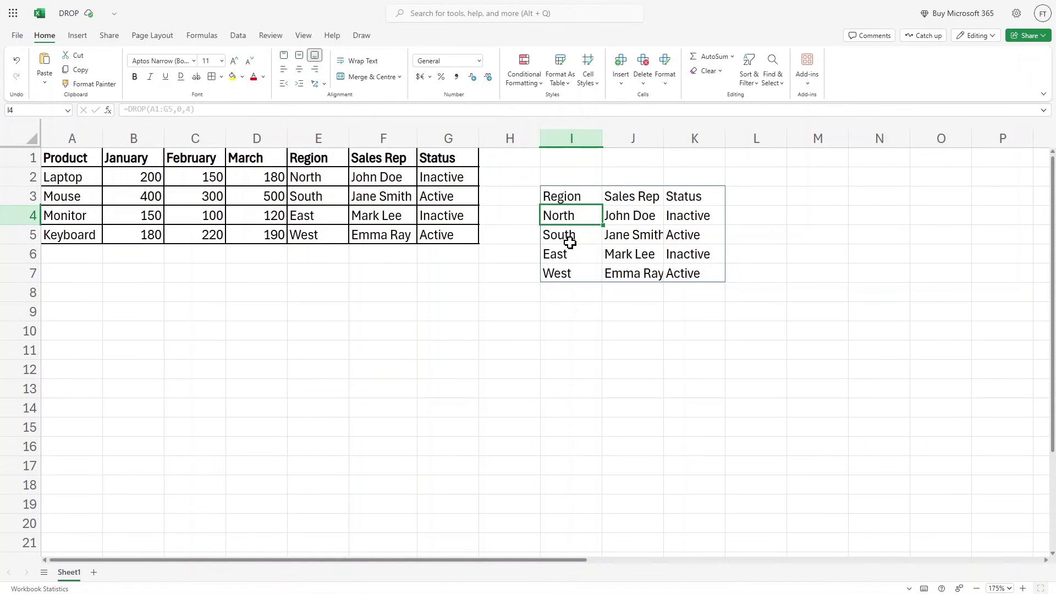
left_click(570, 243)
left_click(568, 220)
left_click(618, 216)
left_click(627, 235)
left_click(627, 217)
left_click(566, 219)
- Open the spilled cell I4 in edit mode, then leave it without changes
key("F2")
key("ctrl+shift+Left")
key("ctrl+shift+Left")
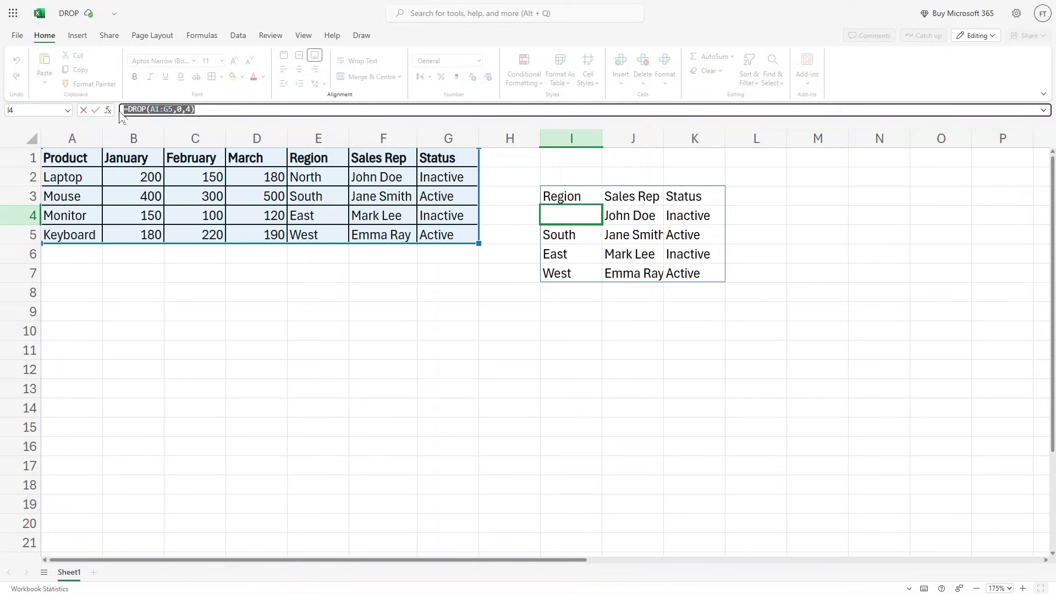
key("Right")
left_click(623, 218)
left_click_drag(559, 198, 684, 274)
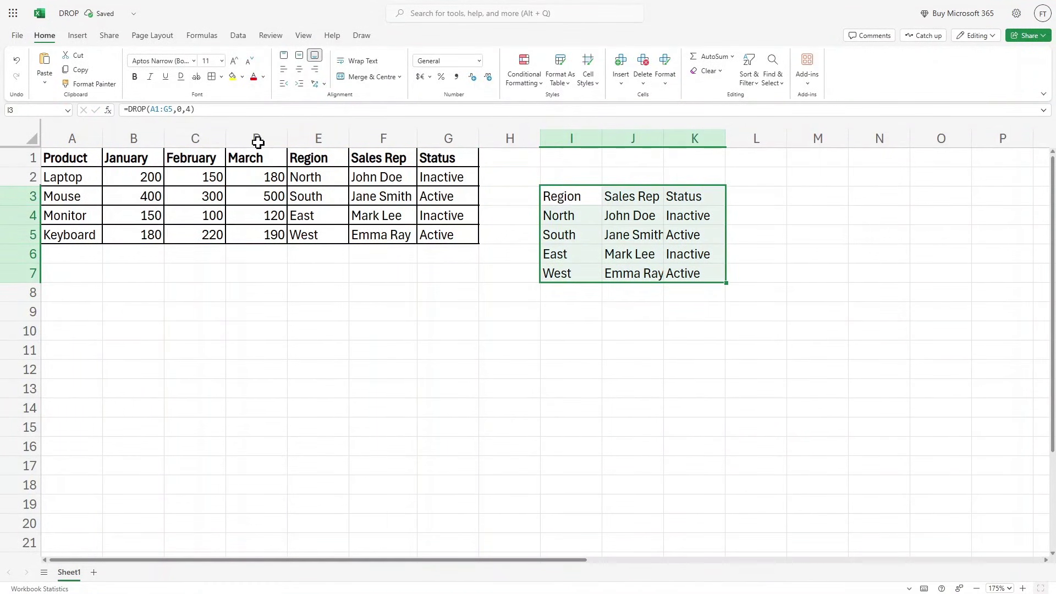
left_click_drag(63, 157, 443, 233)
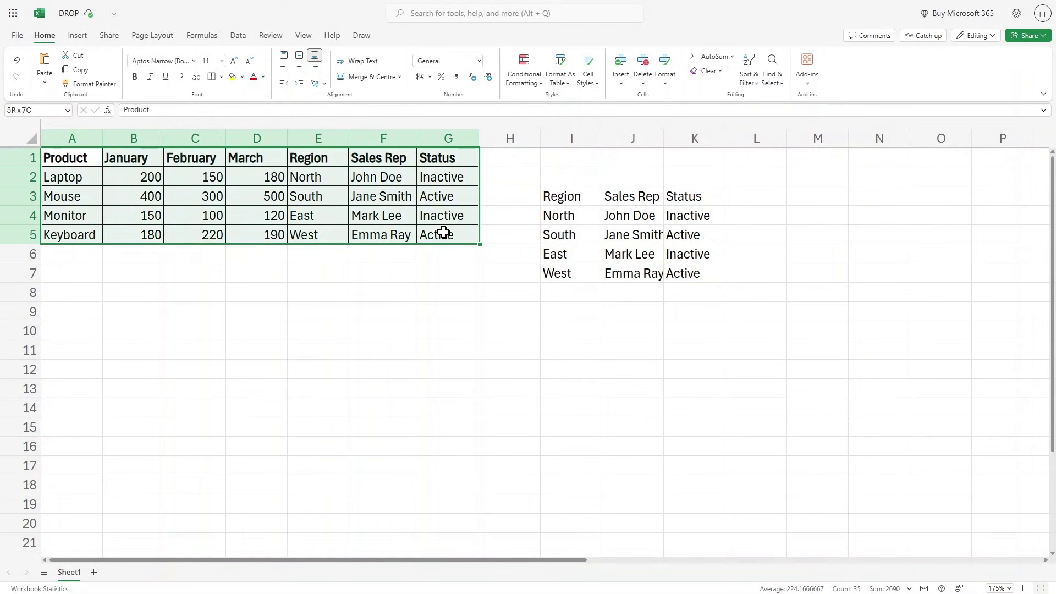
left_click(573, 198)
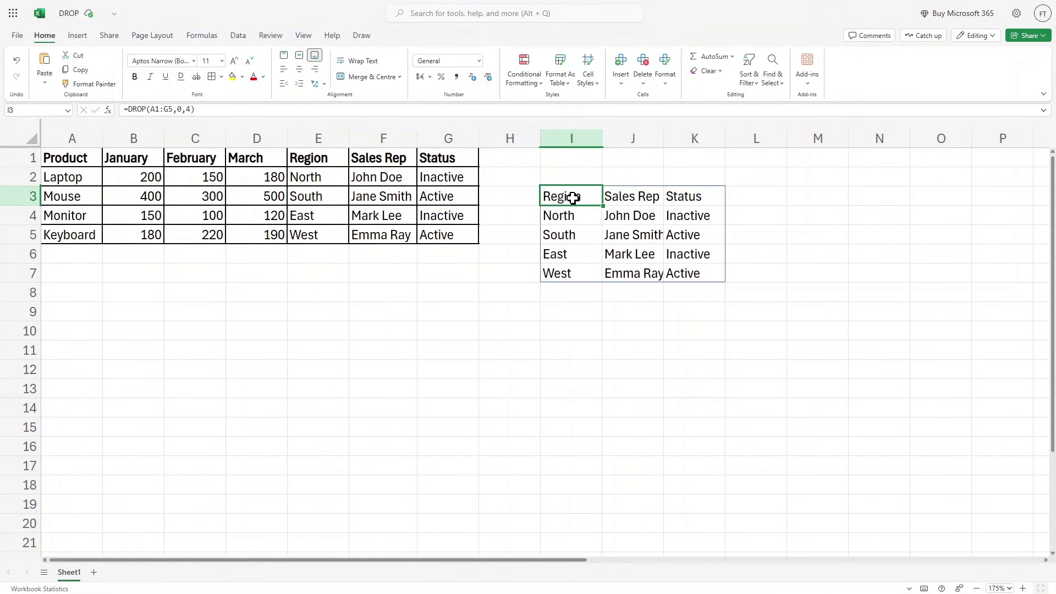